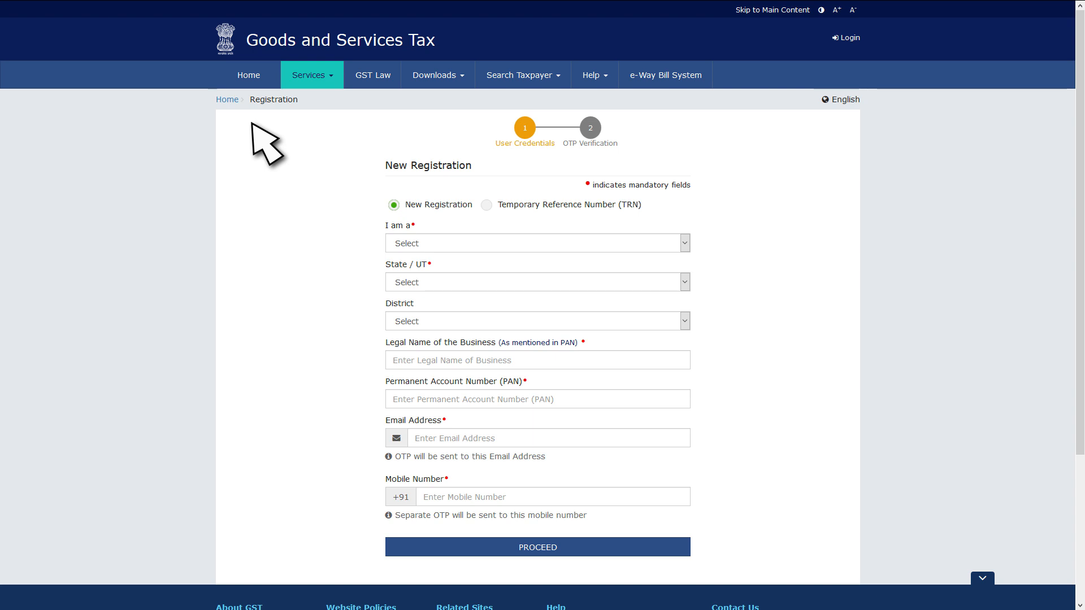
- Submit Part A of the new registration form and its mobile and email OTP verification
{"action": "left_click", "coordinate": [592, 545]}
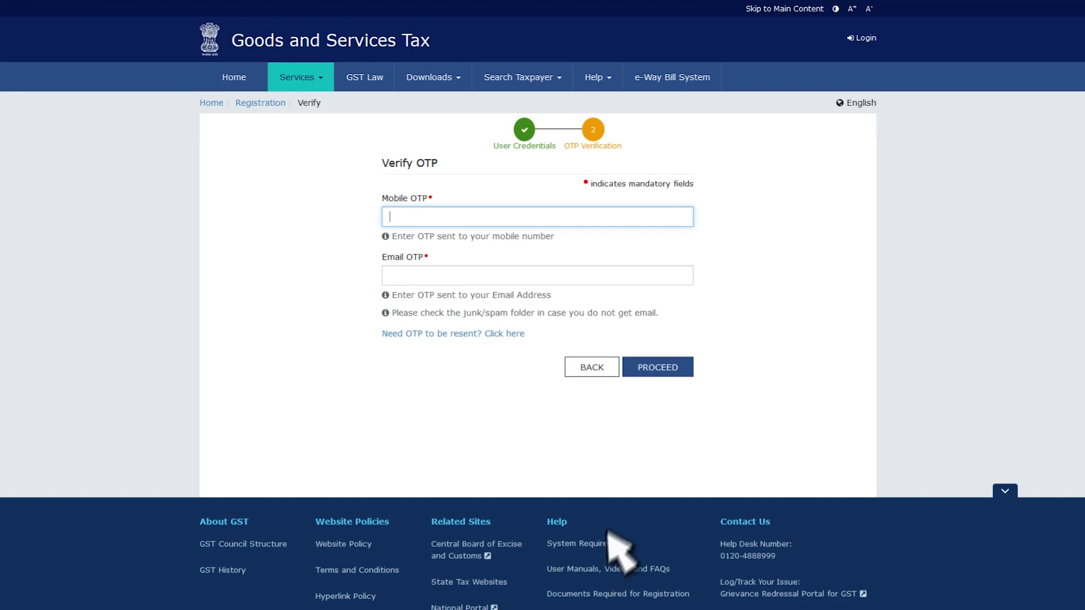
{"action": "left_click", "coordinate": [657, 367]}
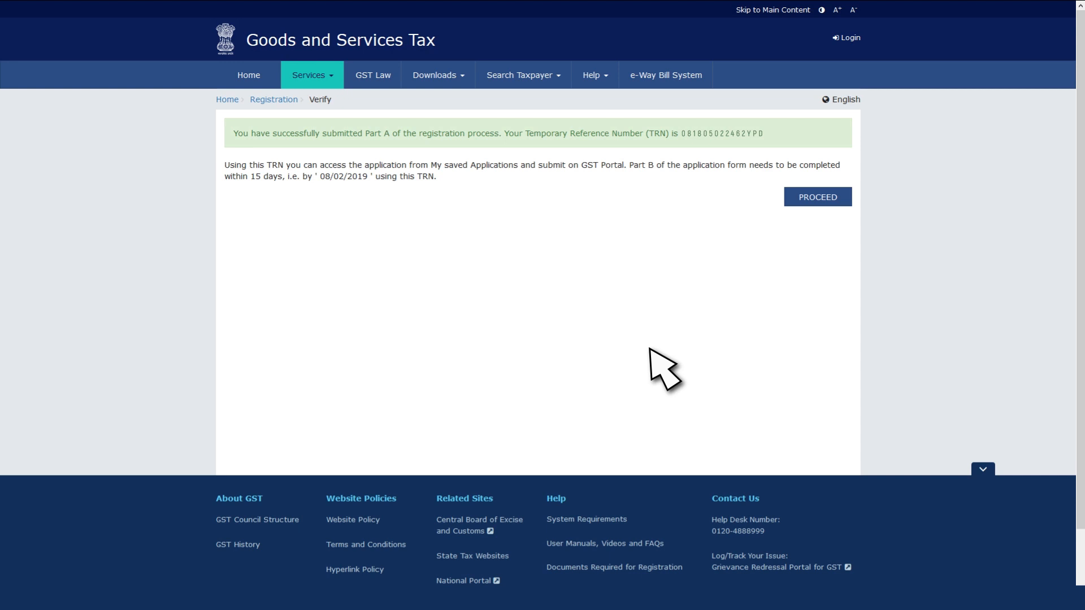
- Proceed with the temporary reference number and open the draft GST REG-01 application for editing
{"action": "left_click", "coordinate": [820, 195]}
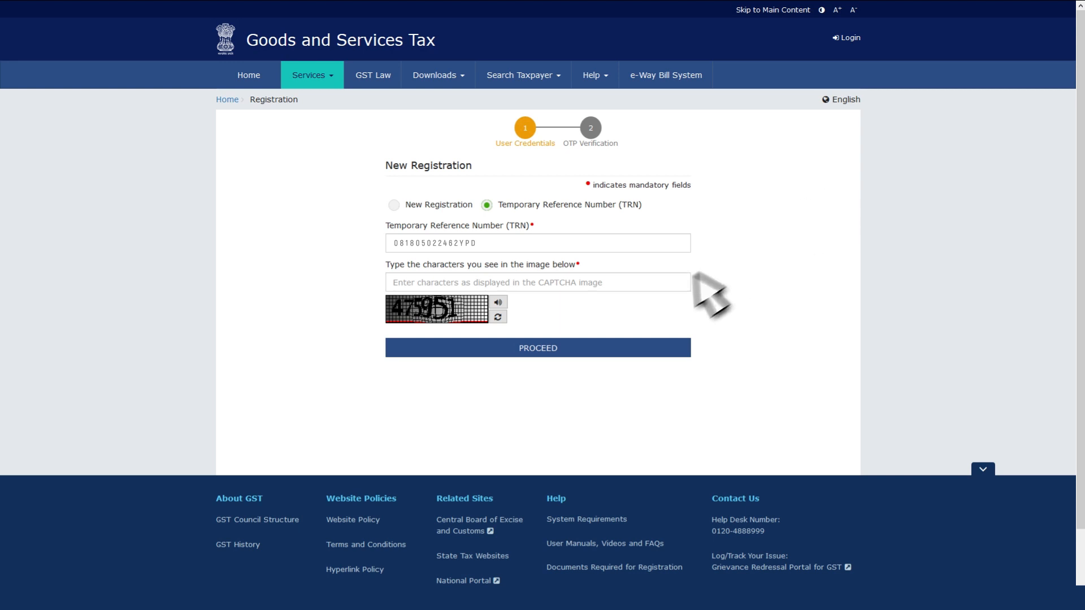
{"action": "left_click", "coordinate": [588, 346]}
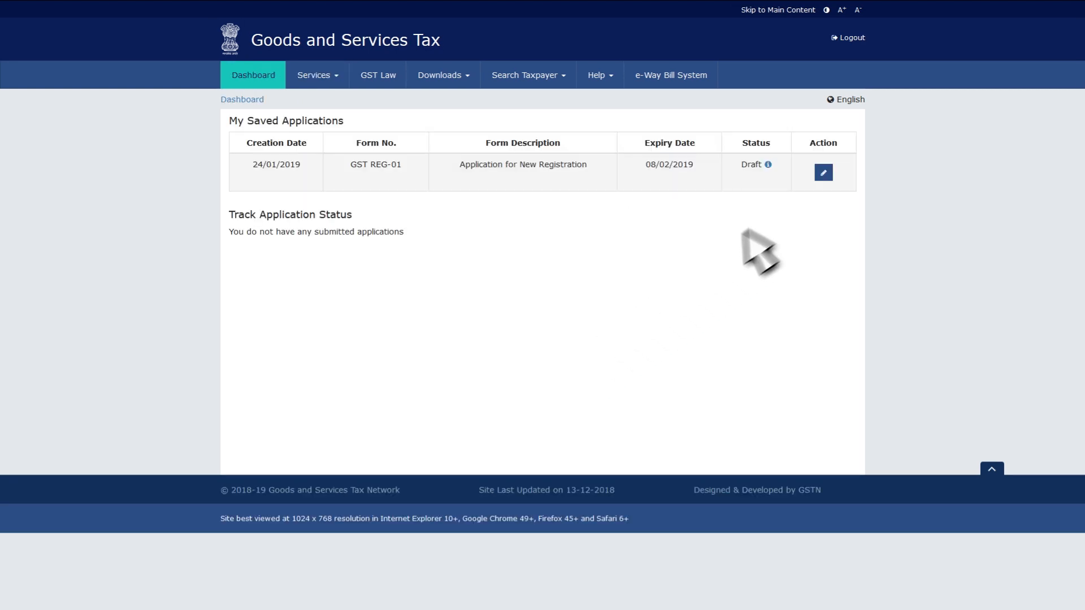
{"action": "left_click", "coordinate": [824, 173]}
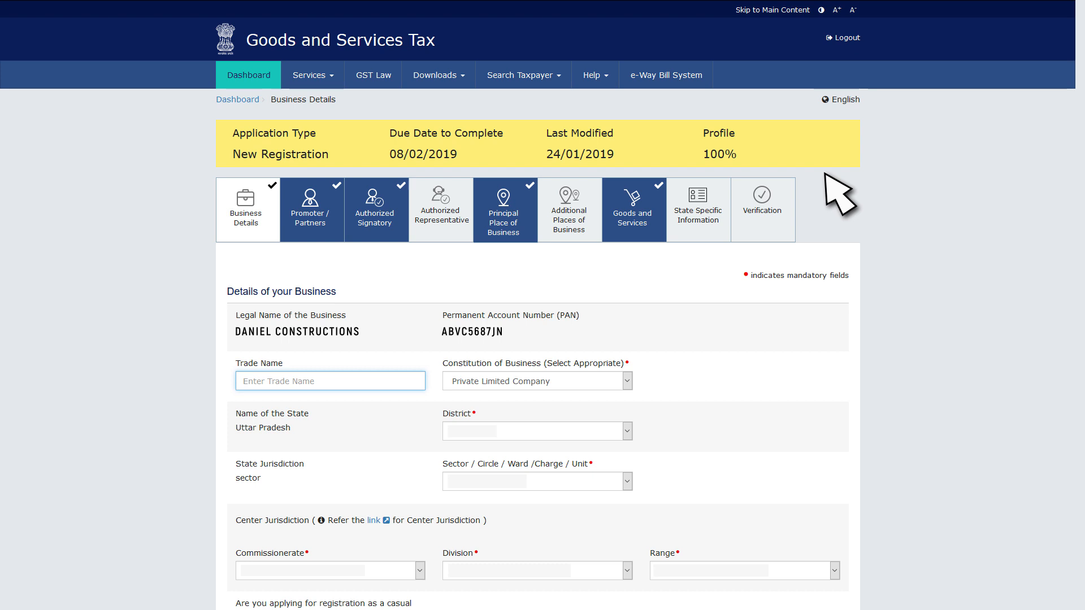
- Go through the Business Details section down to its document upload, and save it to continue to Promoter / Partners
{"action": "scroll", "coordinate": [824, 174], "scroll_direction": "down", "scroll_amount": 2}
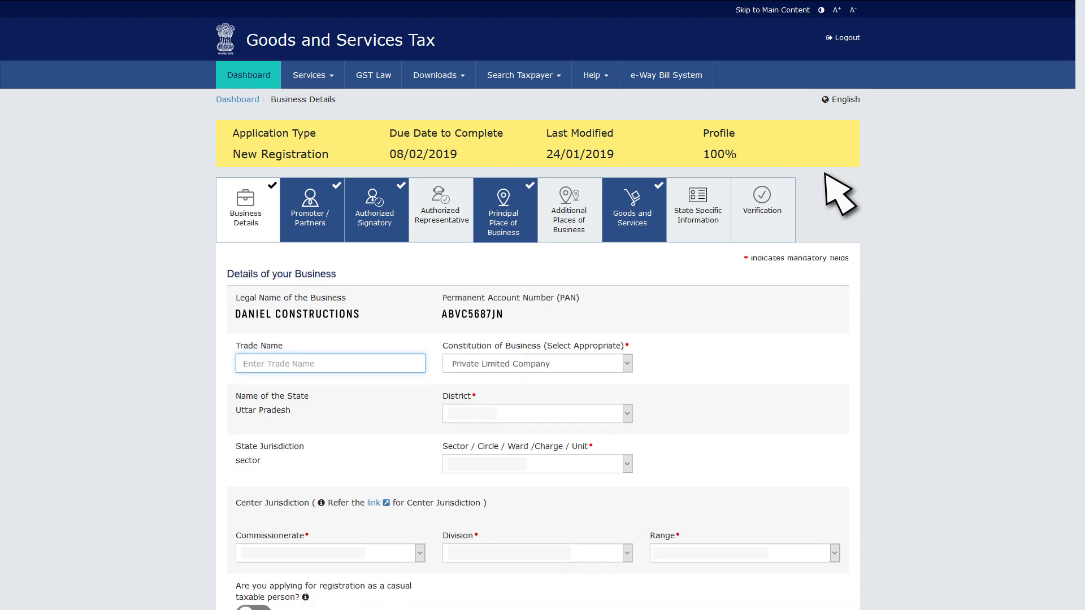
{"action": "scroll", "coordinate": [825, 174], "scroll_direction": "down", "scroll_amount": 2}
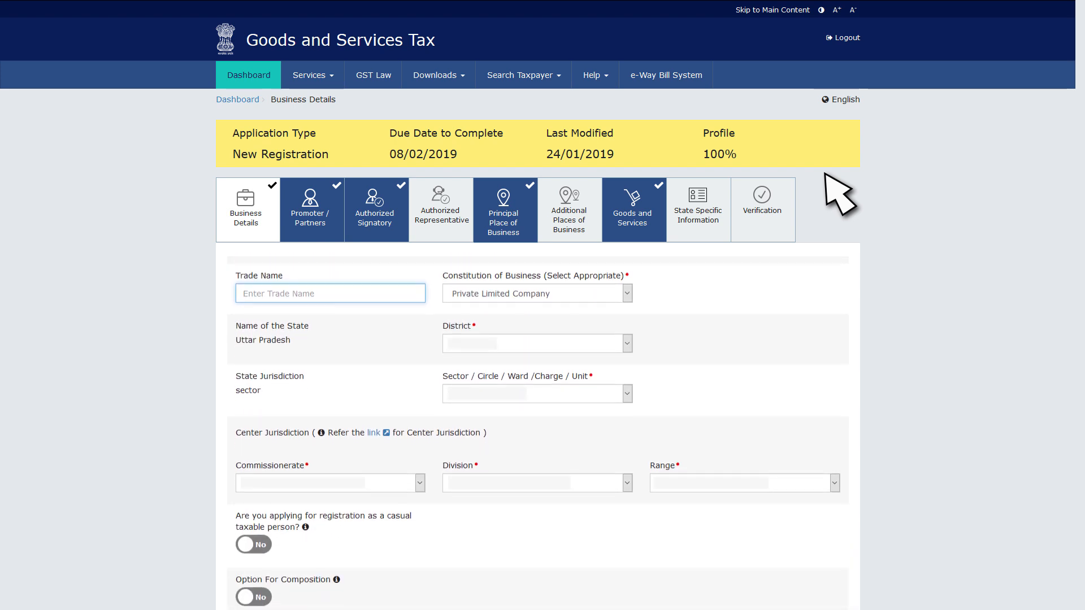
{"action": "scroll", "coordinate": [825, 174], "scroll_direction": "down", "scroll_amount": 2}
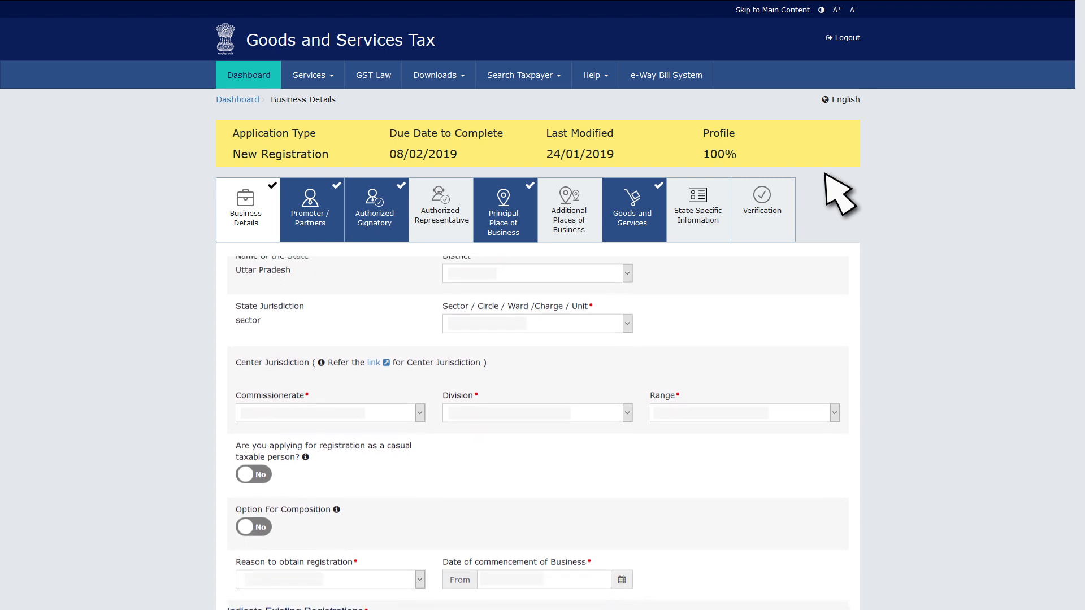
{"action": "scroll", "coordinate": [825, 174], "scroll_direction": "down", "scroll_amount": 2}
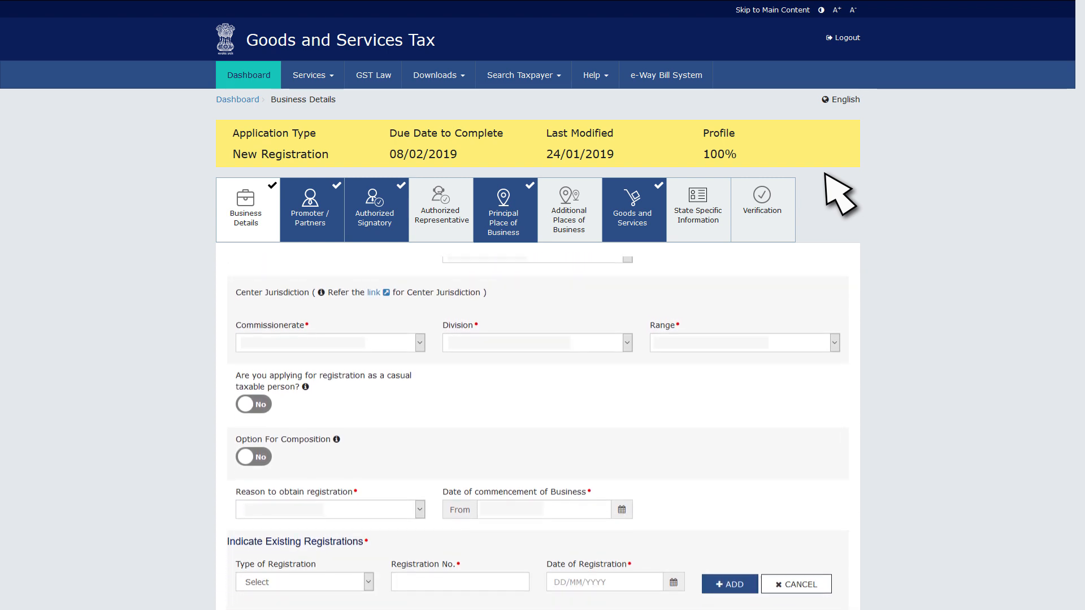
{"action": "scroll", "coordinate": [825, 174], "scroll_direction": "down", "scroll_amount": 2}
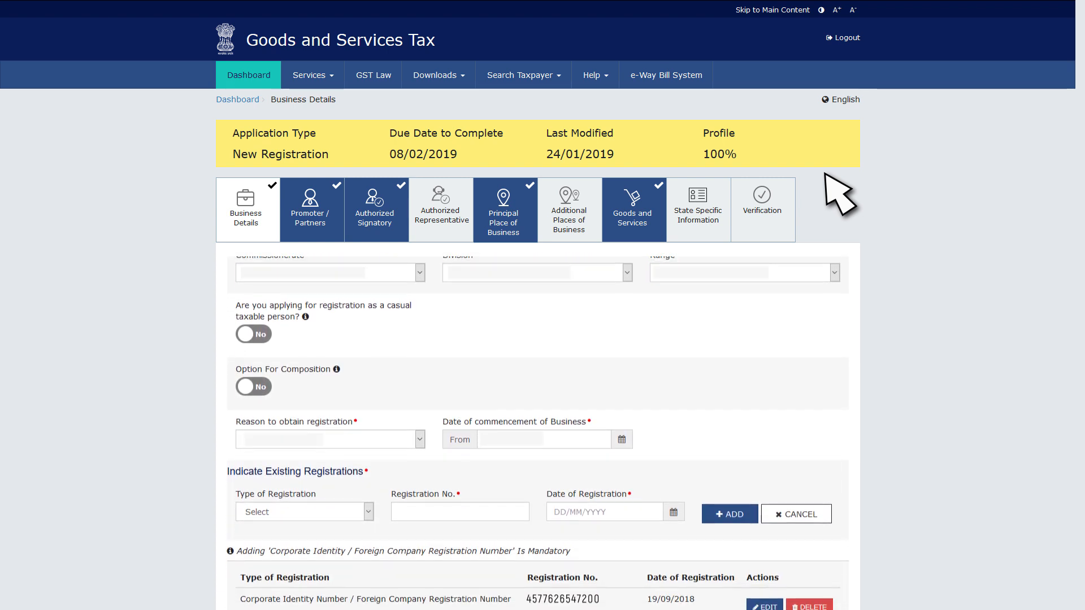
{"action": "scroll", "coordinate": [840, 195], "scroll_direction": "down", "scroll_amount": 2}
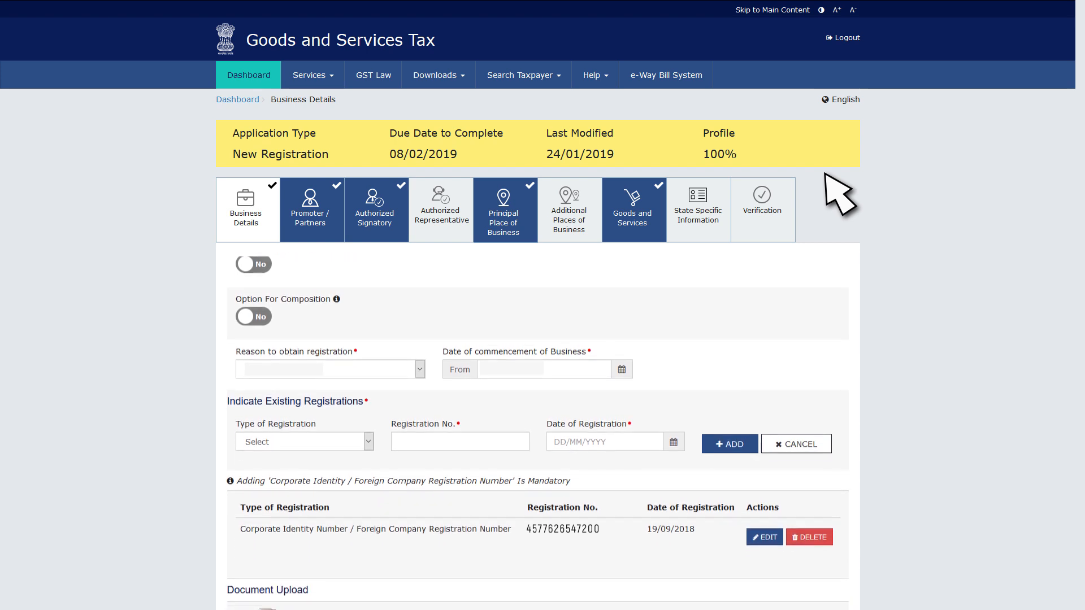
{"action": "scroll", "coordinate": [840, 194], "scroll_direction": "down", "scroll_amount": 2}
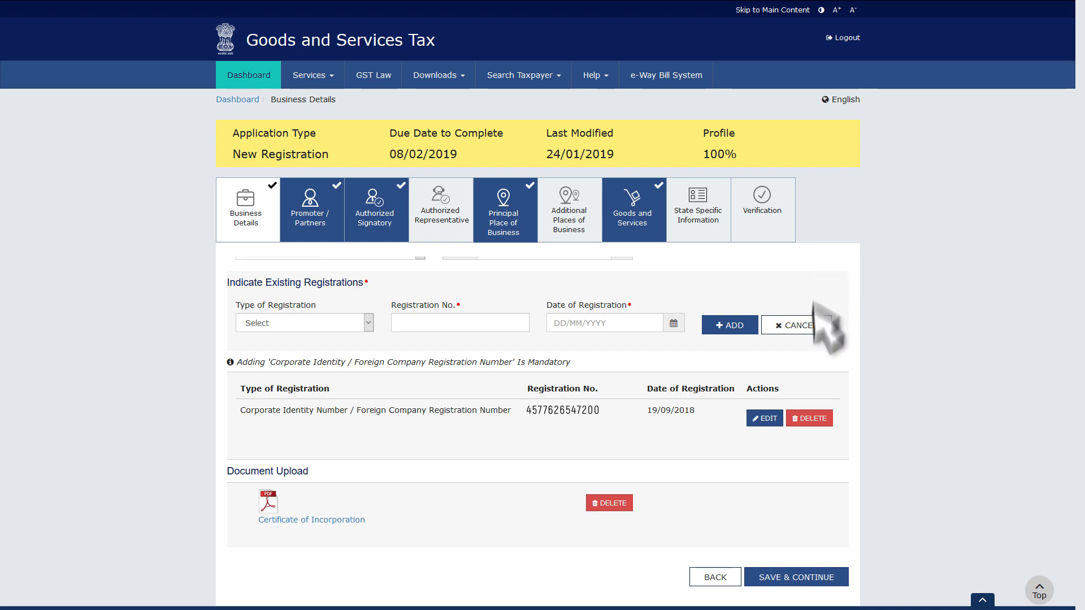
{"action": "left_click", "coordinate": [789, 578]}
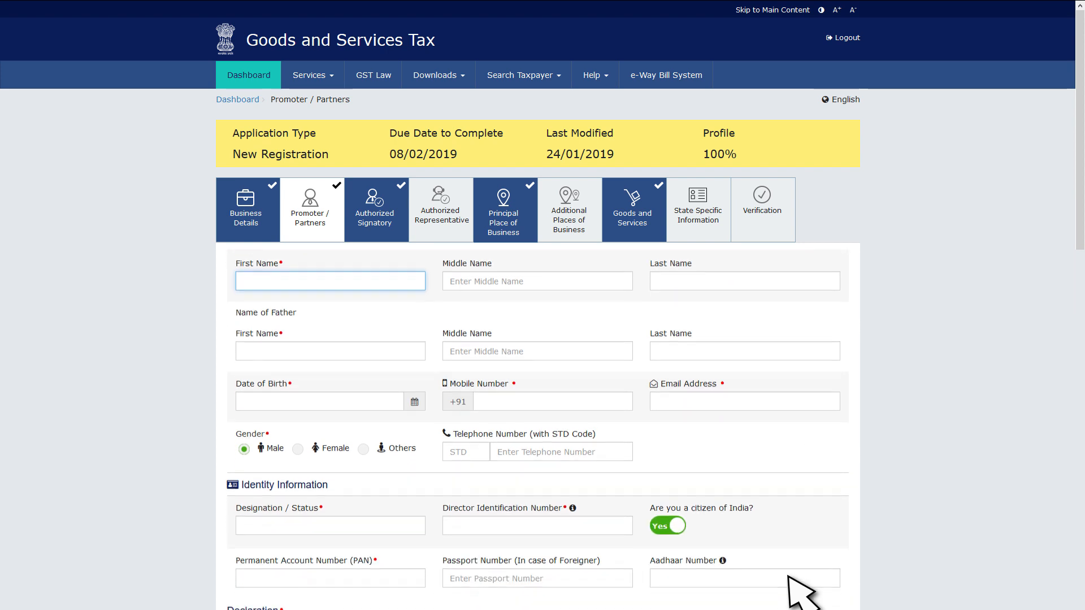
- Go through the promoter's personal, identity and residential address details, and save the Promoter / Partners section
{"action": "scroll", "coordinate": [789, 577], "scroll_direction": "down", "scroll_amount": 3}
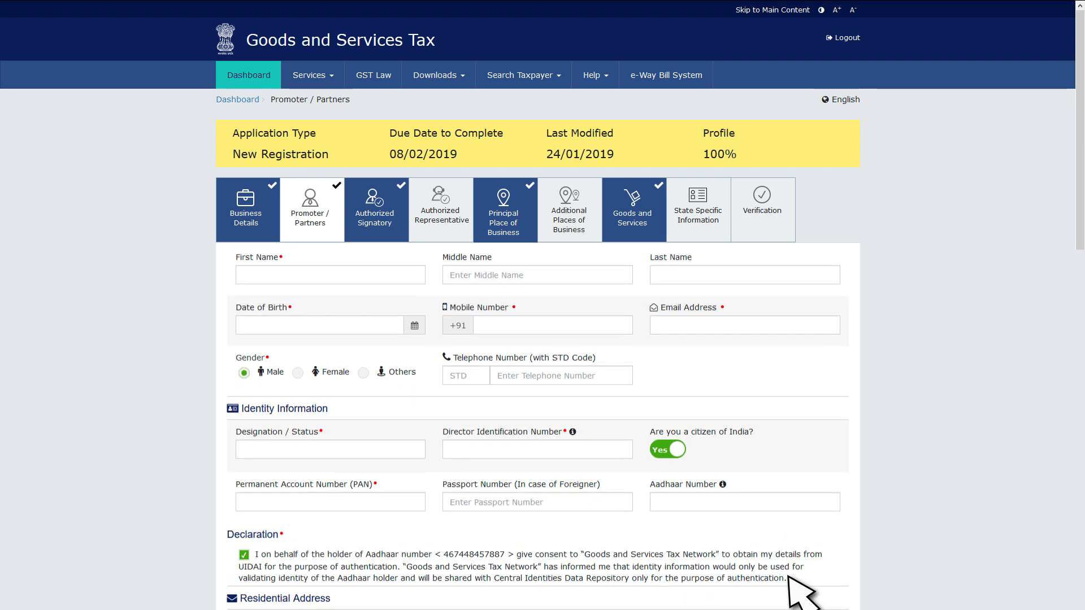
{"action": "scroll", "coordinate": [789, 578], "scroll_direction": "down", "scroll_amount": 3}
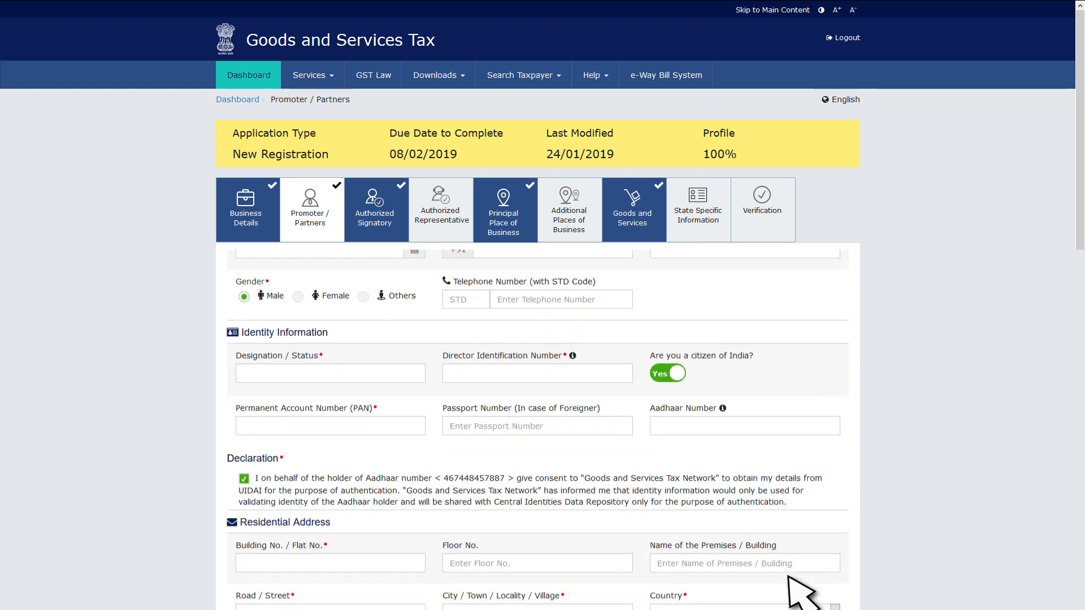
{"action": "scroll", "coordinate": [790, 577], "scroll_direction": "down", "scroll_amount": 3}
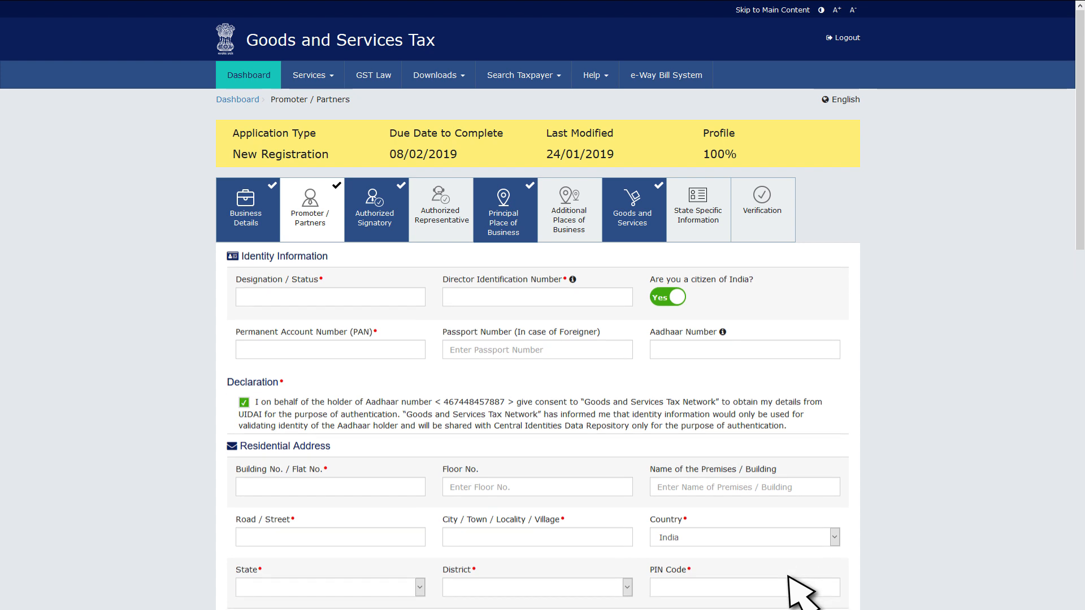
{"action": "scroll", "coordinate": [789, 577], "scroll_direction": "down", "scroll_amount": 1}
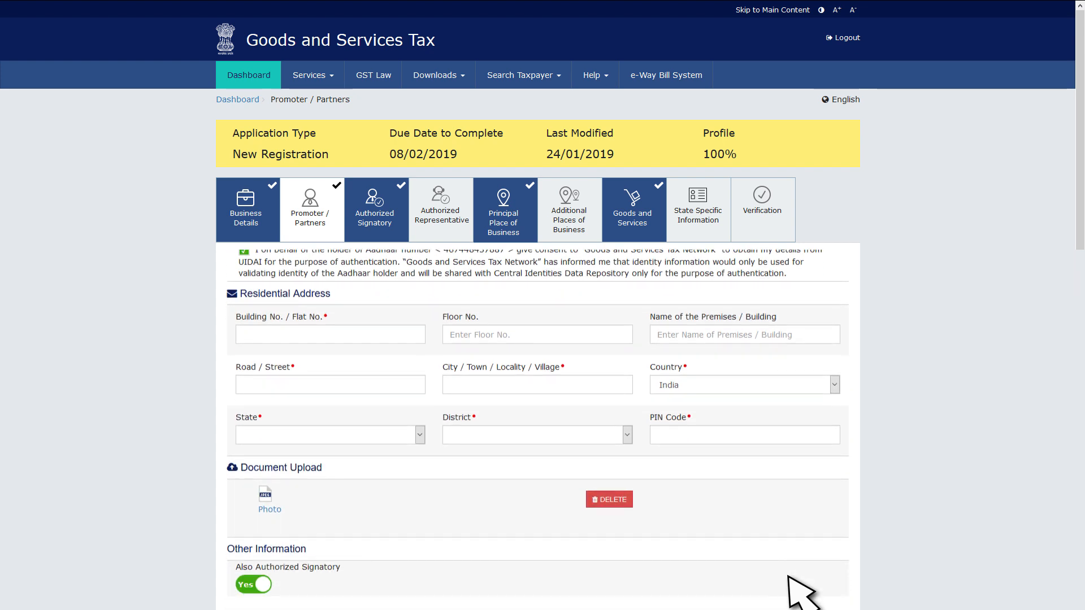
{"action": "scroll", "coordinate": [789, 578], "scroll_direction": "down", "scroll_amount": 3}
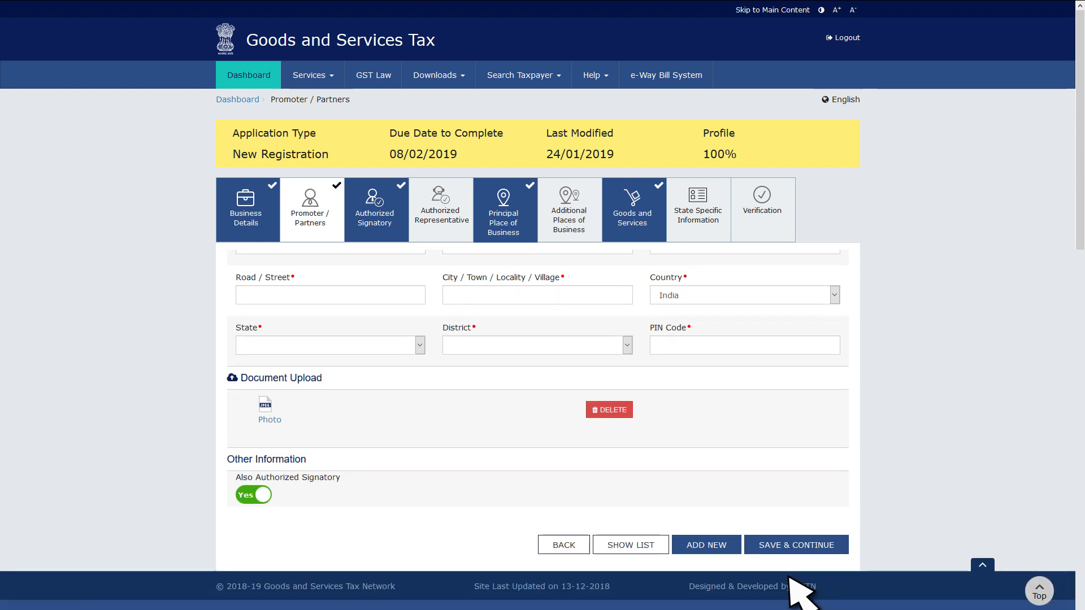
{"action": "left_click", "coordinate": [790, 538]}
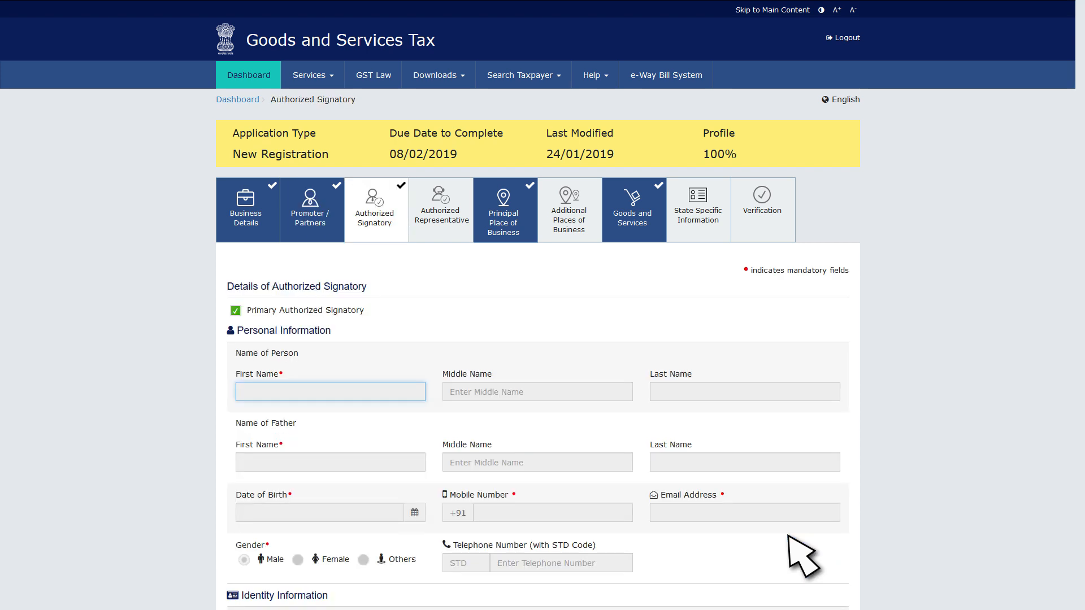
- Go through the primary authorized signatory's details and uploaded documents, and save the Authorized Signatory section
{"action": "scroll", "coordinate": [789, 538], "scroll_direction": "down", "scroll_amount": 2}
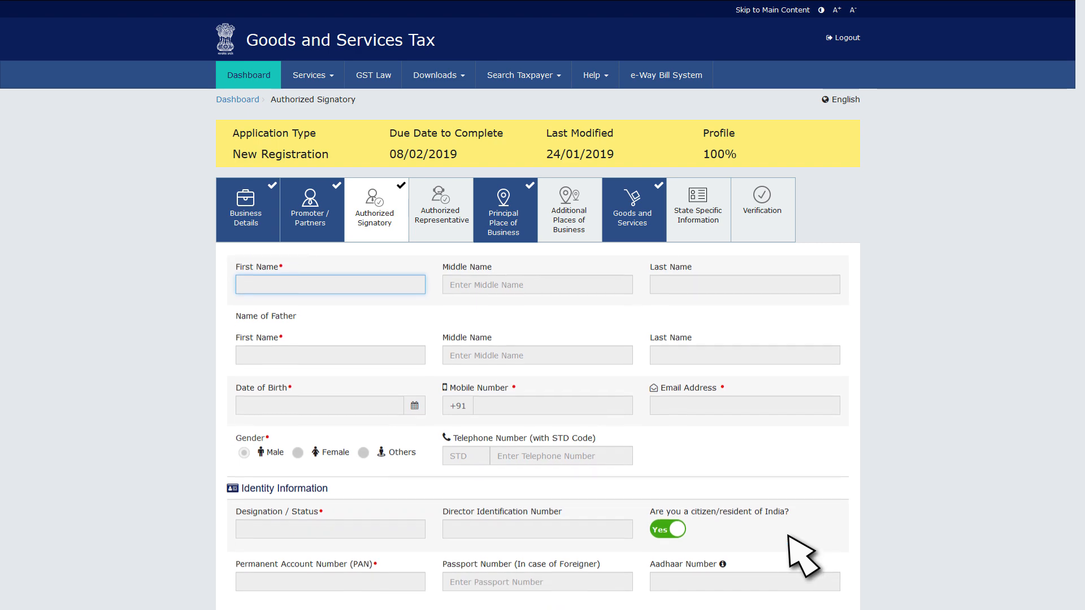
{"action": "scroll", "coordinate": [789, 538], "scroll_direction": "down", "scroll_amount": 2}
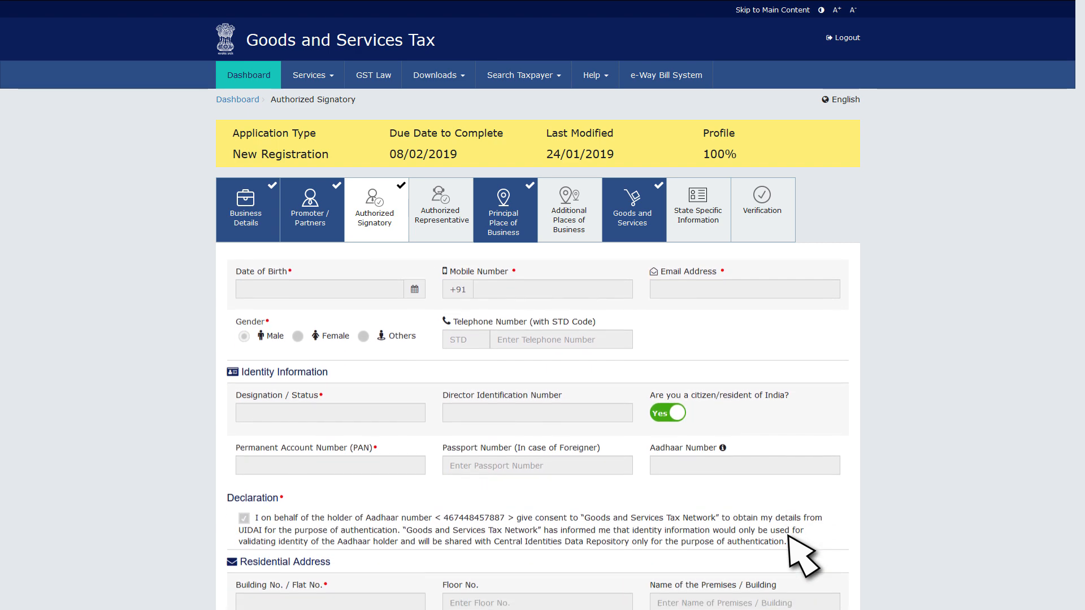
{"action": "scroll", "coordinate": [790, 538], "scroll_direction": "down", "scroll_amount": 2}
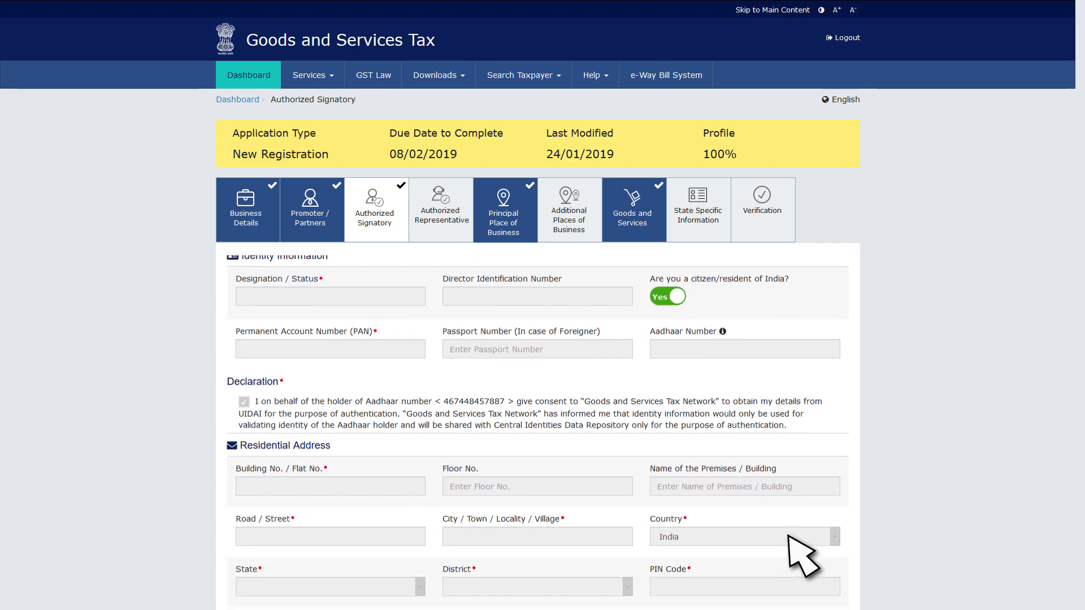
{"action": "scroll", "coordinate": [789, 538], "scroll_direction": "down", "scroll_amount": 2}
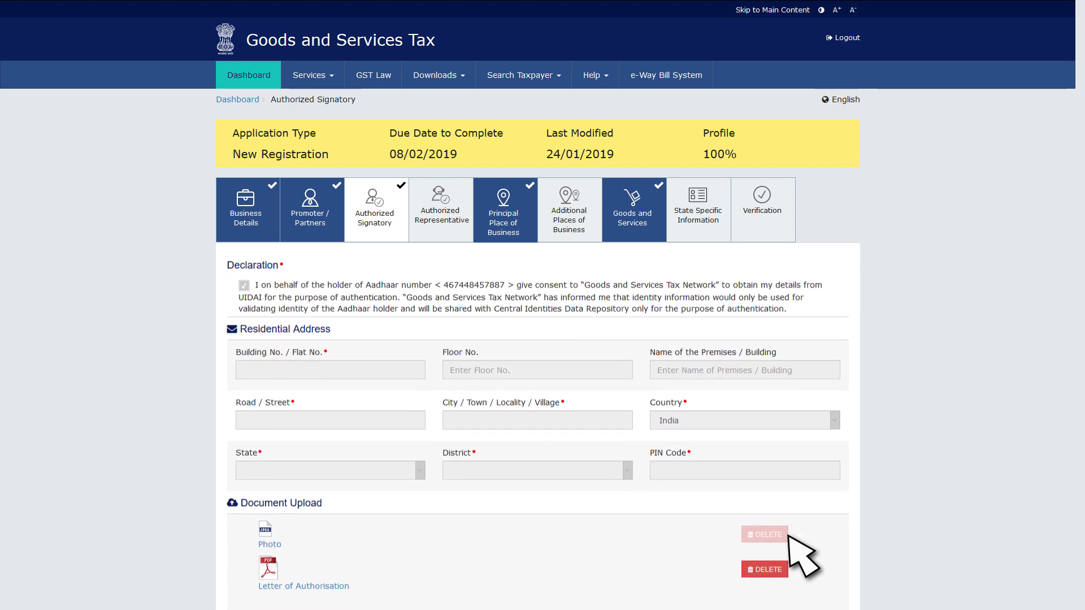
{"action": "scroll", "coordinate": [797, 556], "scroll_direction": "down", "scroll_amount": 2}
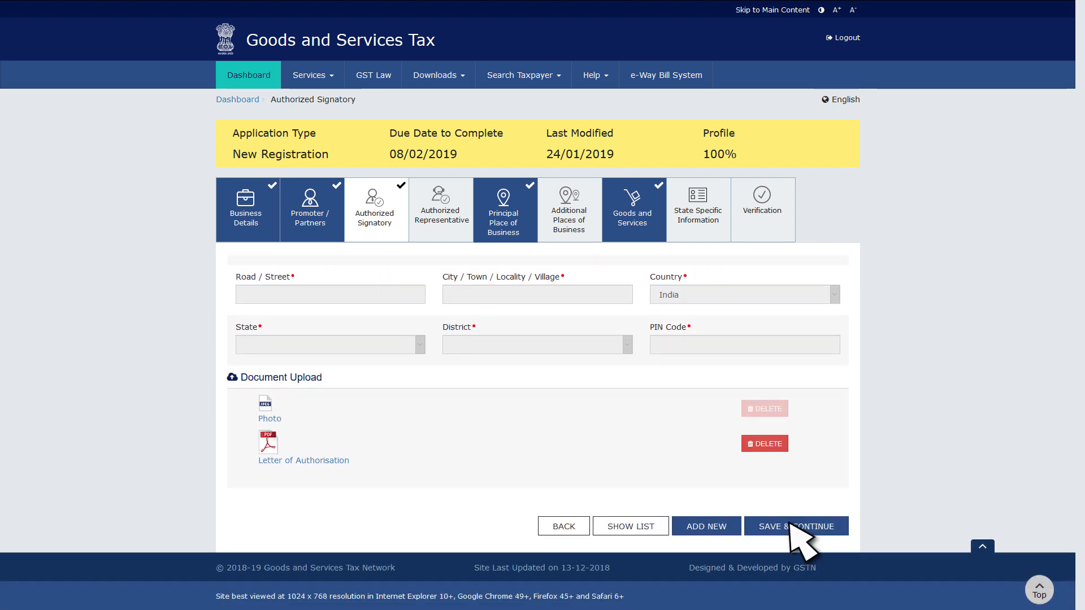
{"action": "left_click", "coordinate": [793, 527]}
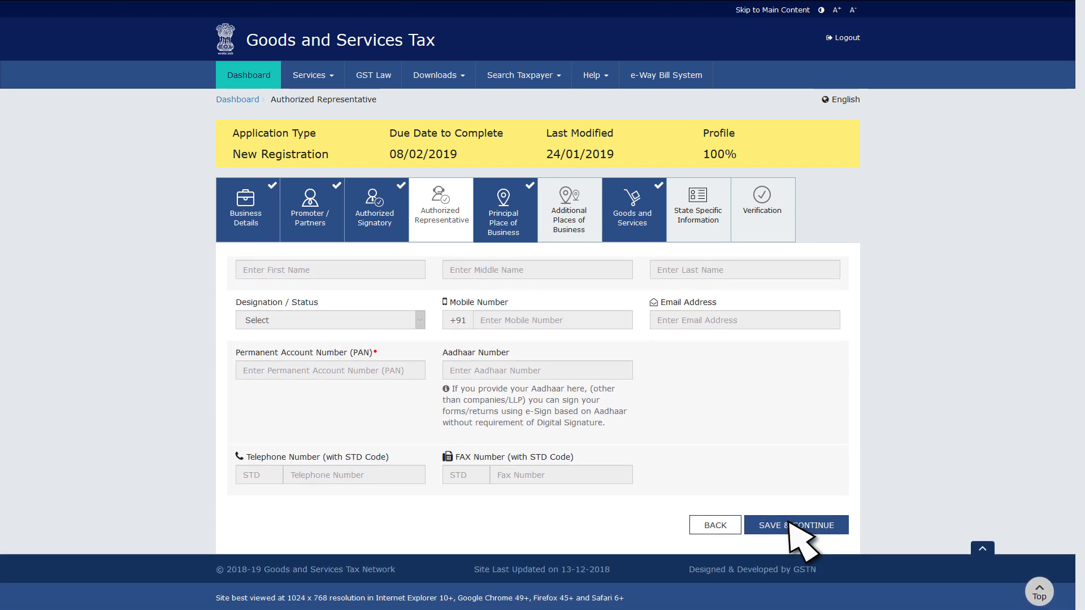
- Save the Authorized Representative and Principal Place of Business sections, and continue past Additional Places of Business to Goods and Services
{"action": "left_click", "coordinate": [797, 526]}
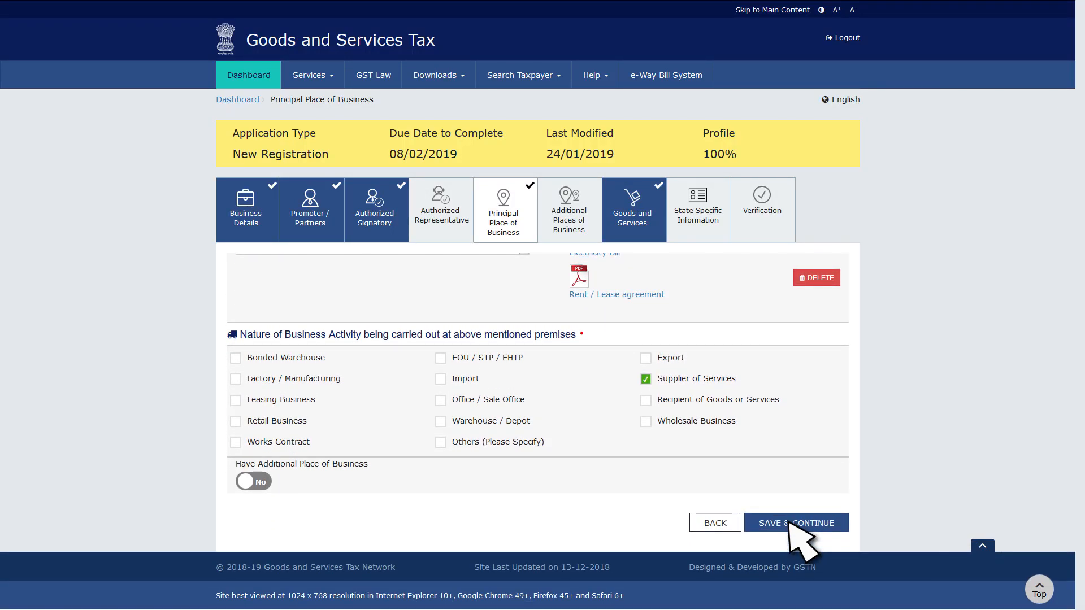
{"action": "left_click", "coordinate": [789, 522]}
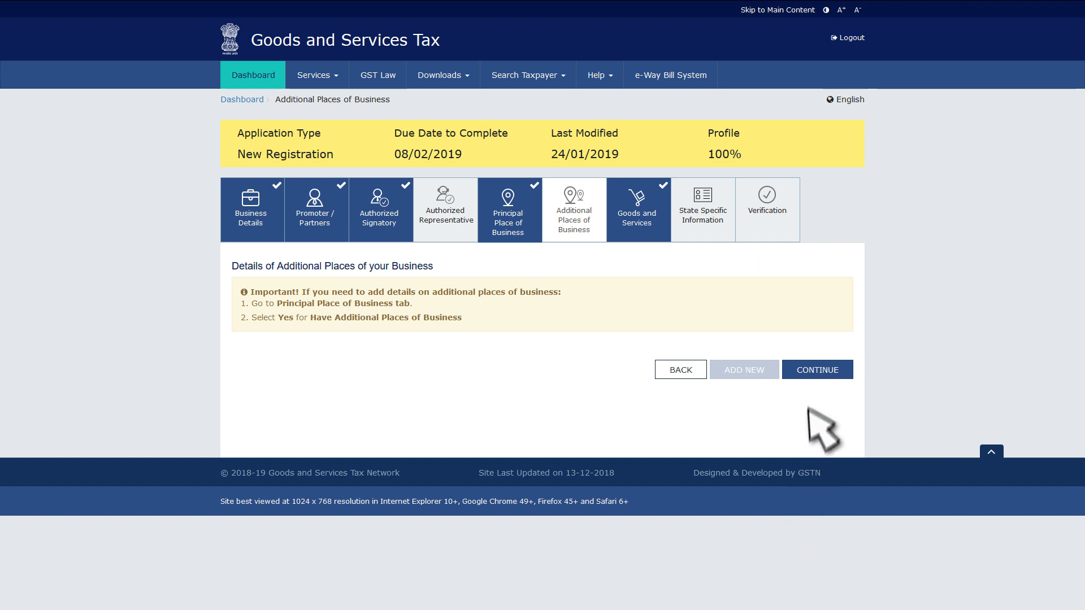
{"action": "left_click", "coordinate": [816, 370]}
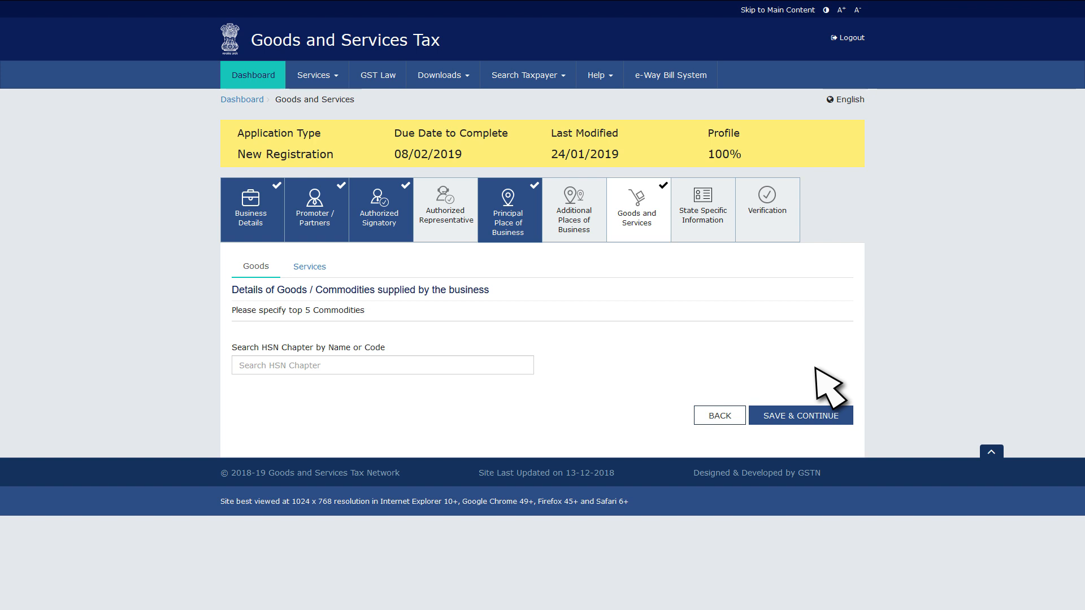
- Search the HSN chapters for "food" and add code 1601, sausages and similar meat products, to the goods list
{"action": "type", "text": "food"}
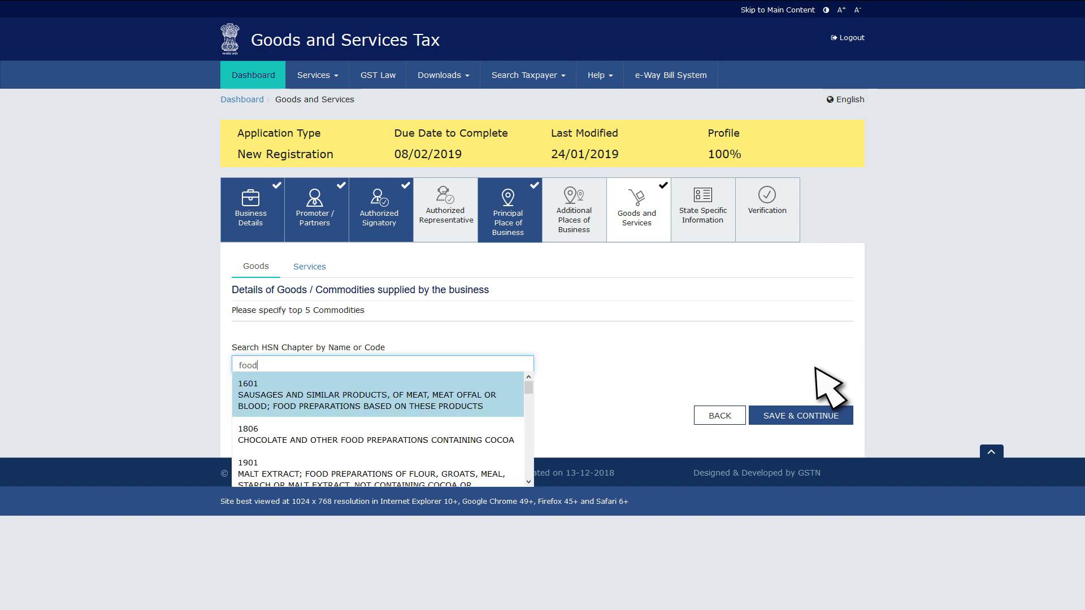
{"action": "left_click", "coordinate": [477, 390]}
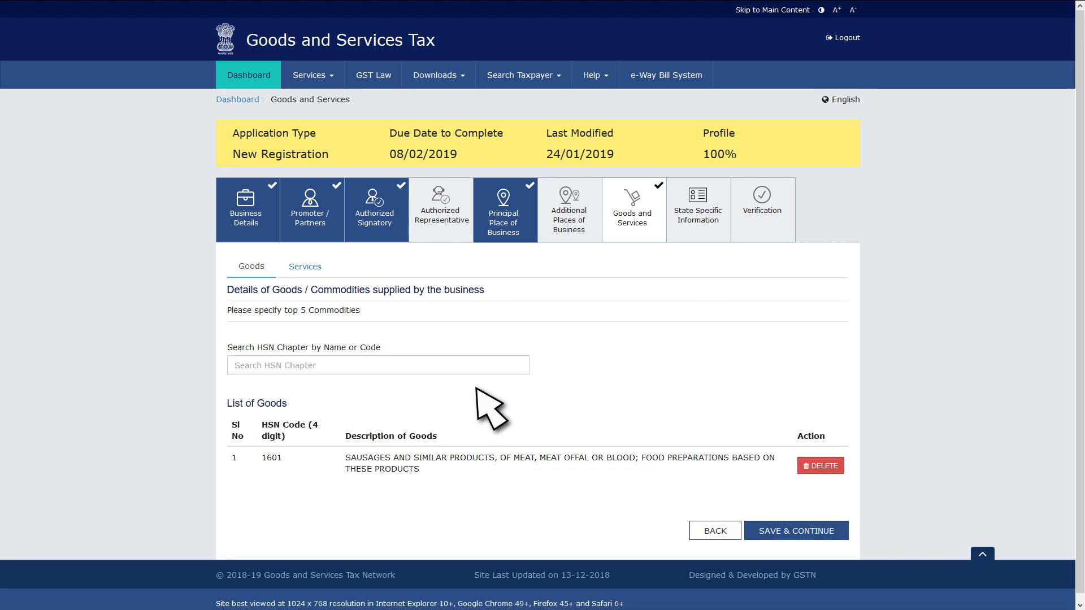
- Save the Goods and Services section from its services list, and save State Specific Information with no entries to reach Verification
{"action": "left_click", "coordinate": [304, 267]}
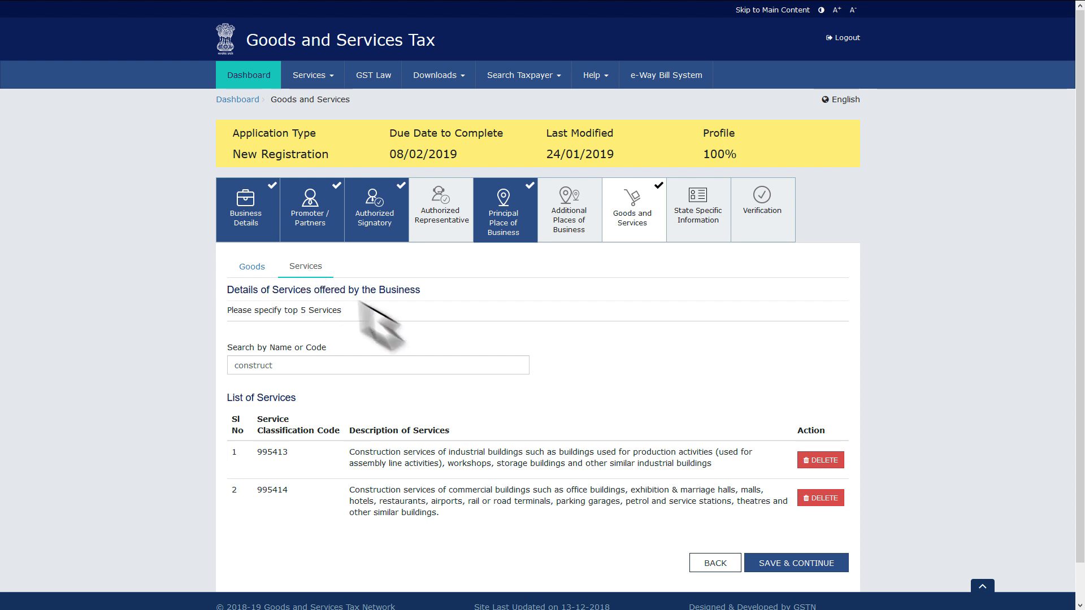
{"action": "left_click", "coordinate": [797, 563]}
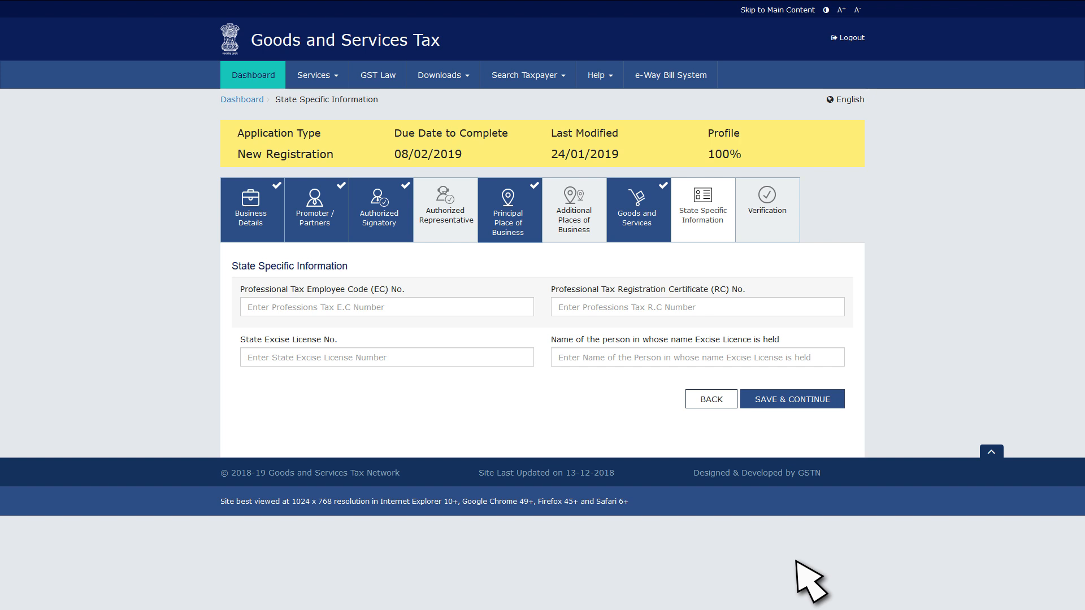
{"action": "left_click", "coordinate": [796, 397]}
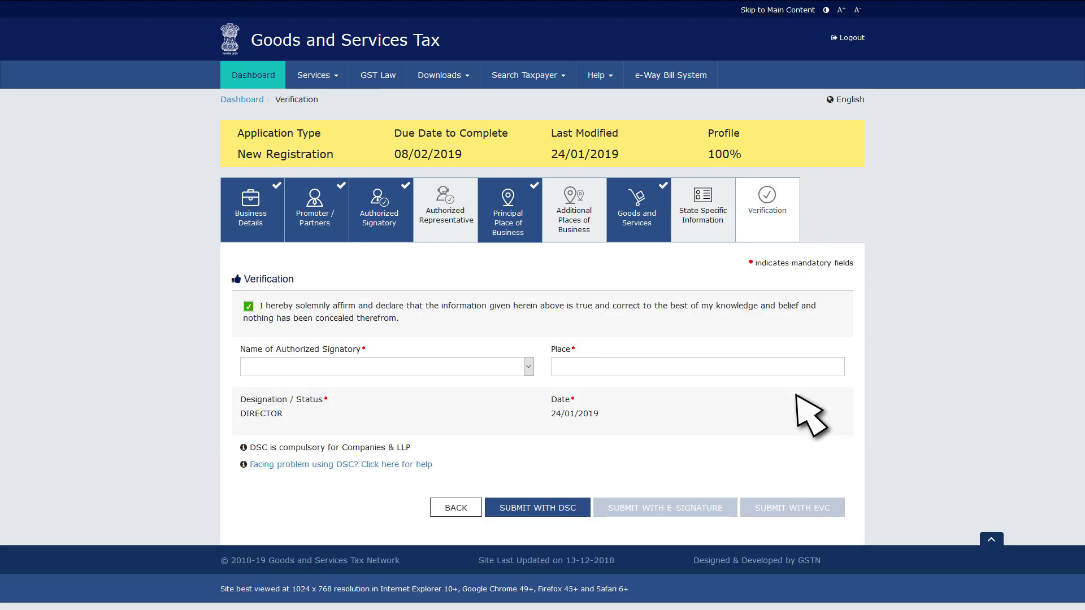